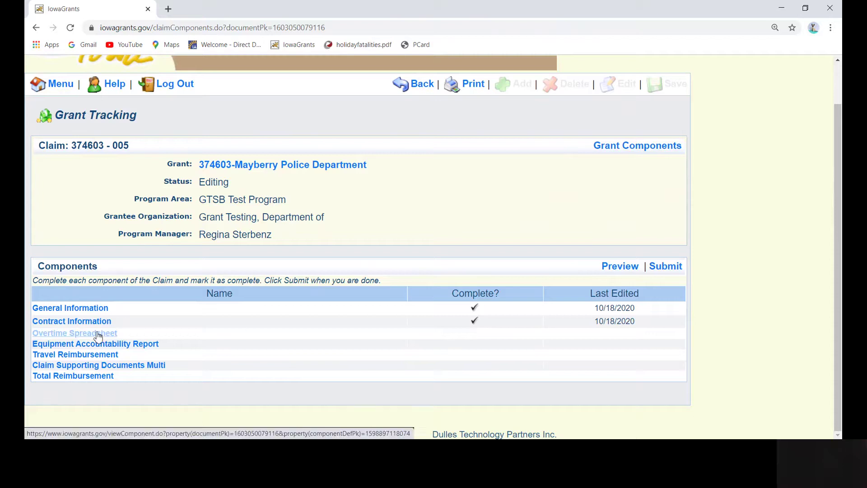
Step: Open the claim's Overtime Spreadsheet component in edit mode
left_click(98, 336)
scroll(470, 279, "down", 1)
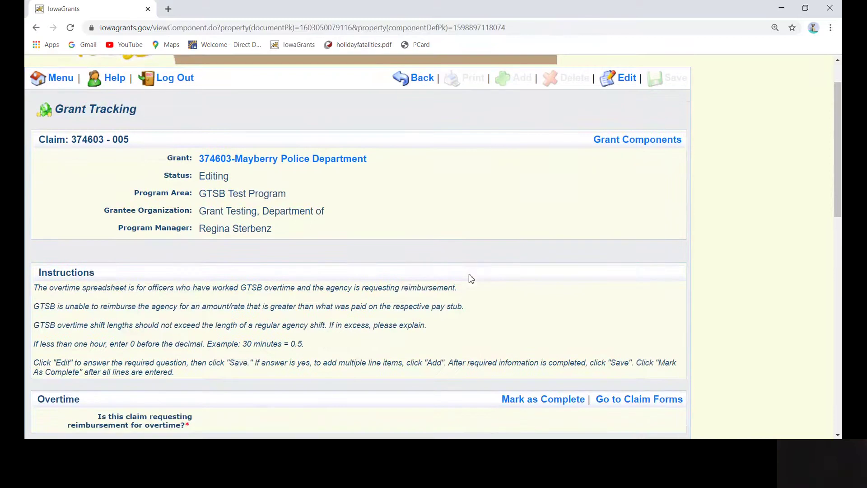
left_click(630, 80)
scroll(453, 253, "down", 2)
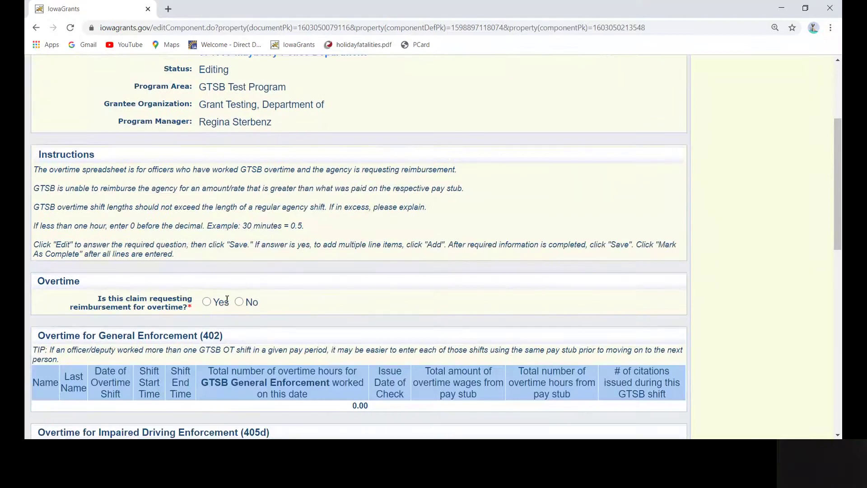
Step: Answer Yes to whether the claim requests overtime reimbursement
left_click(239, 303)
scroll(476, 230, "up", 2)
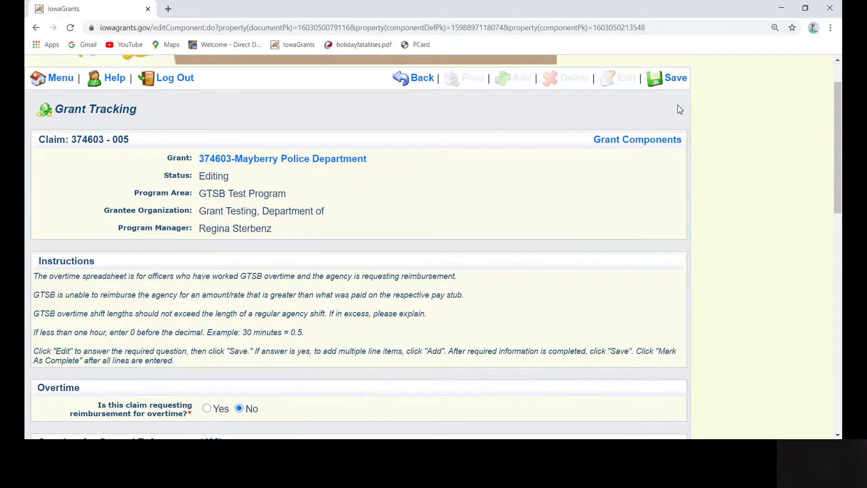
scroll(527, 226, "down", 1)
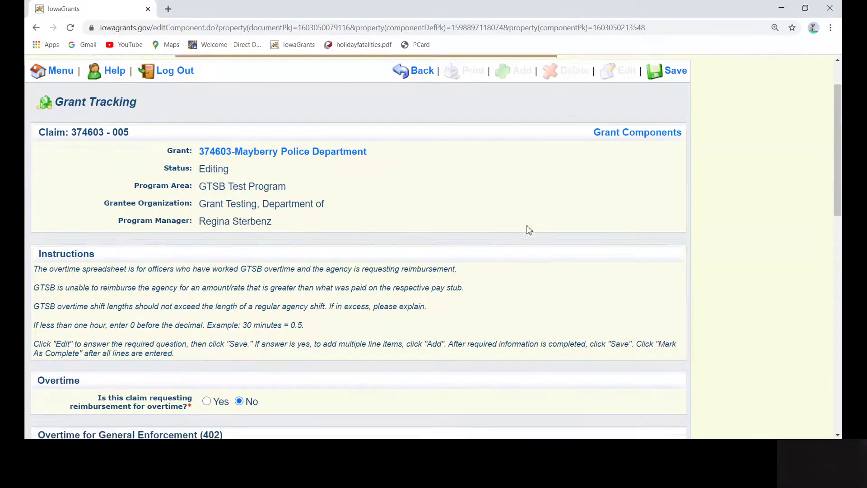
scroll(529, 229, "down", 1)
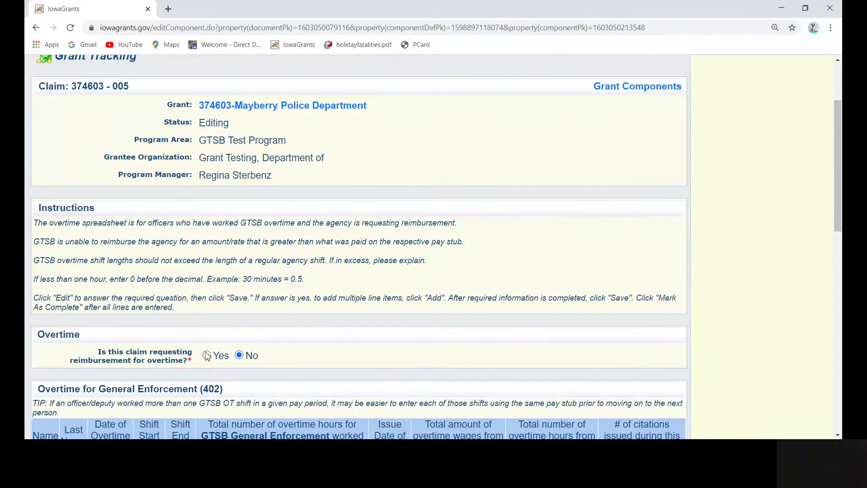
left_click(207, 356)
scroll(705, 144, "up", 2)
Step: Save the Yes answer and review the empty General Enforcement, Impaired Driving and Educational Presentation tables
left_click(677, 132)
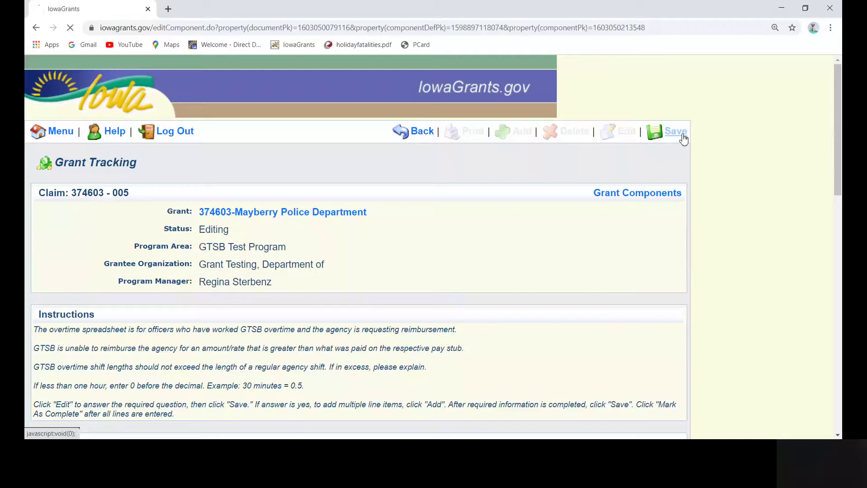
scroll(633, 221, "down", 4)
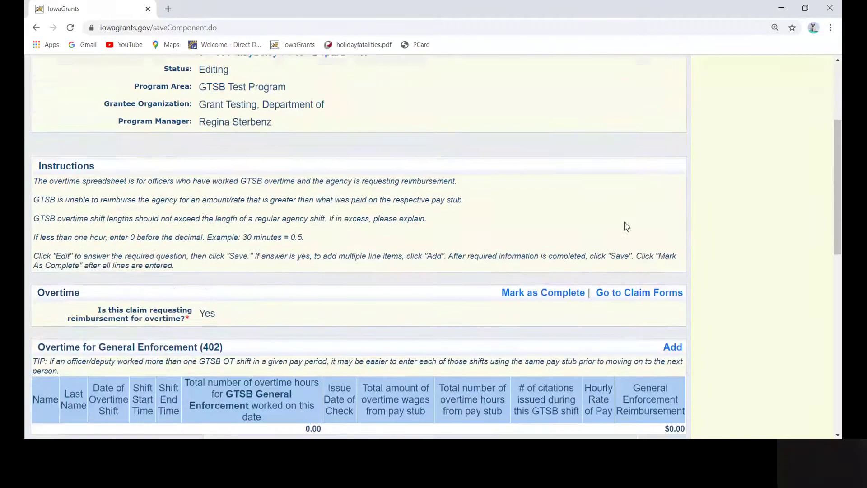
scroll(636, 213, "down", 3)
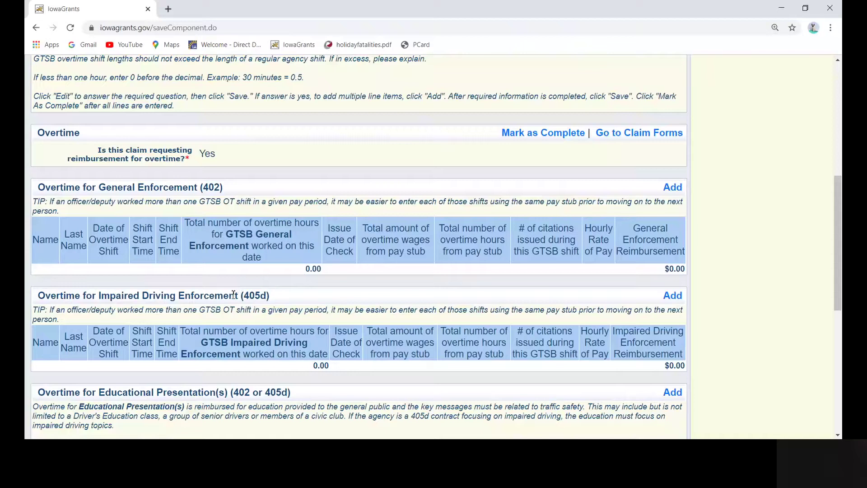
scroll(233, 295, "down", 2)
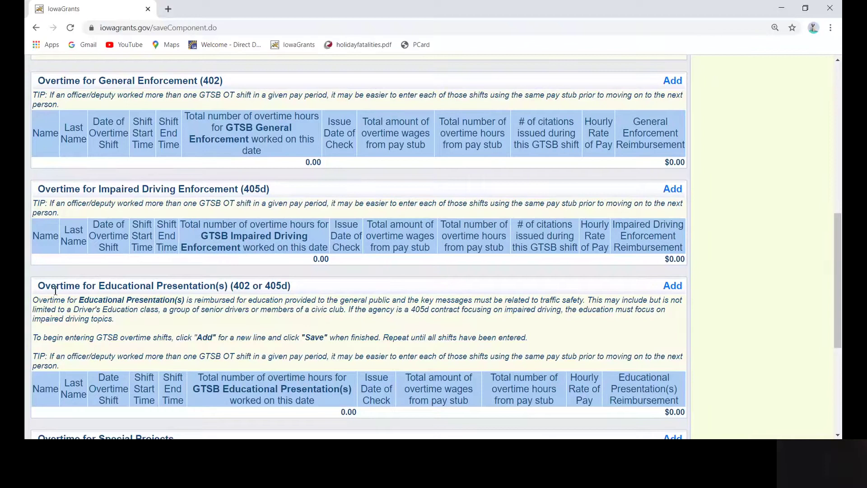
scroll(277, 298, "down", 5)
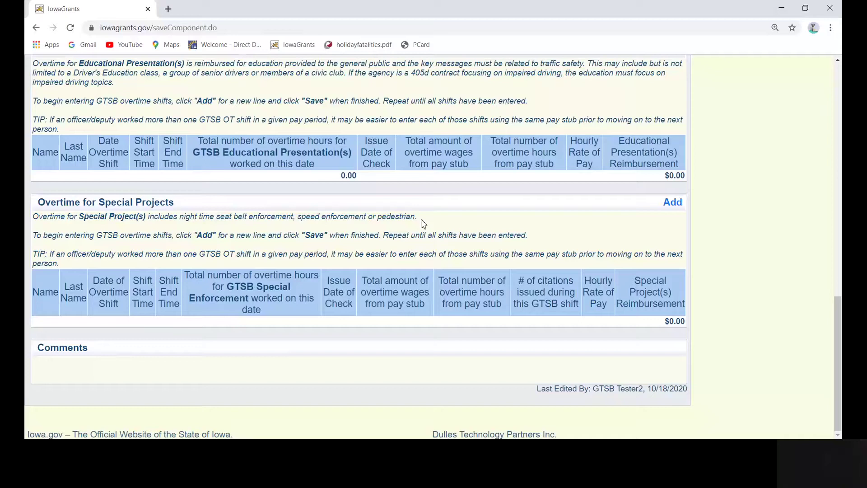
scroll(423, 223, "up", 7)
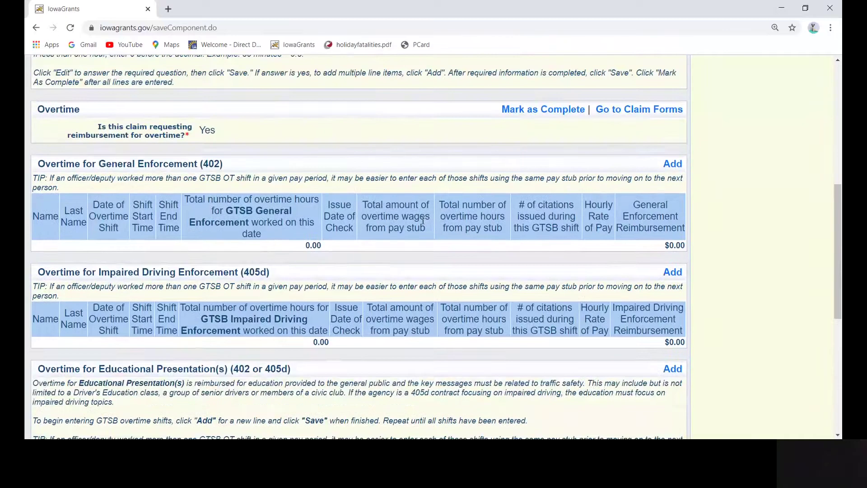
scroll(423, 221, "up", 4)
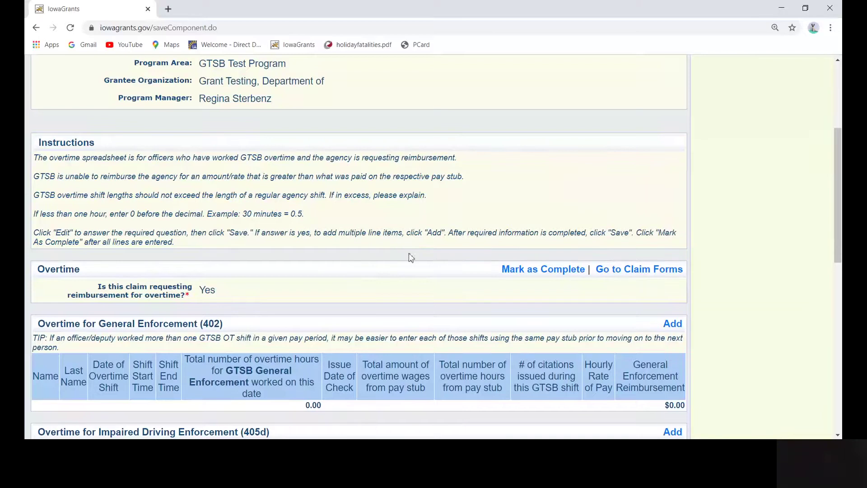
Step: Add a new Overtime for General Enforcement (402) entry and bring up its blank form
left_click(679, 325)
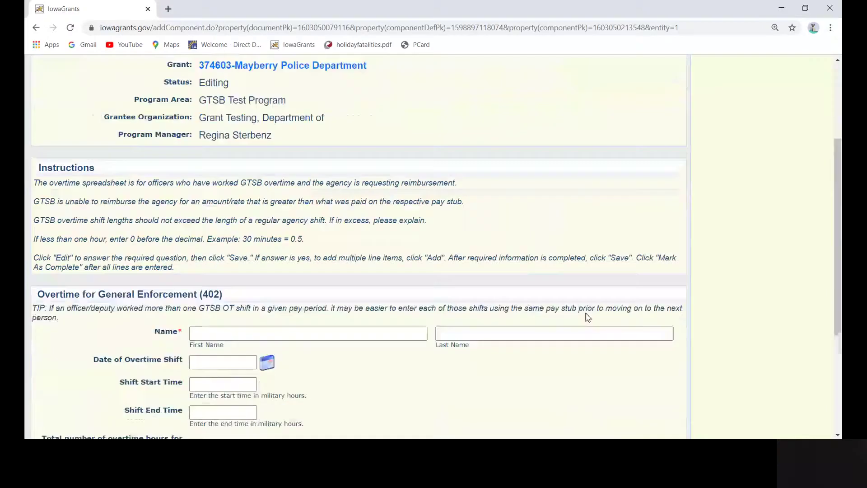
scroll(587, 316, "down", 4)
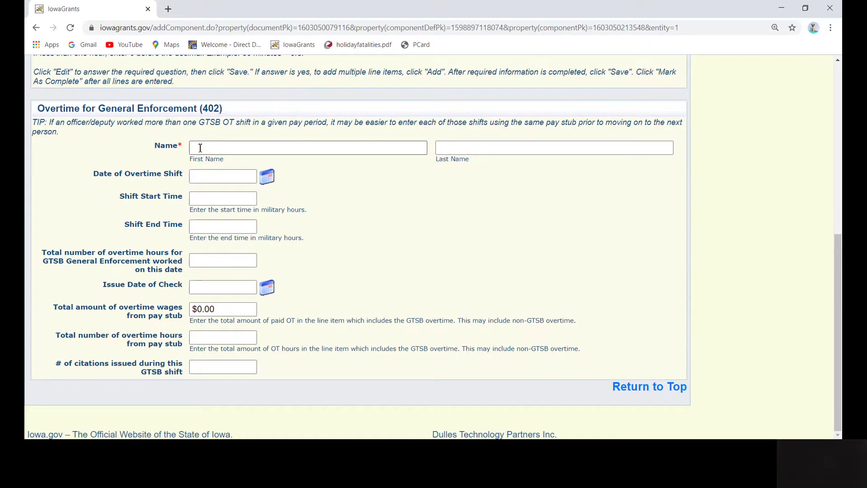
Step: Enter the officer's first and last name and shift date 10/10/2020
left_click(200, 148)
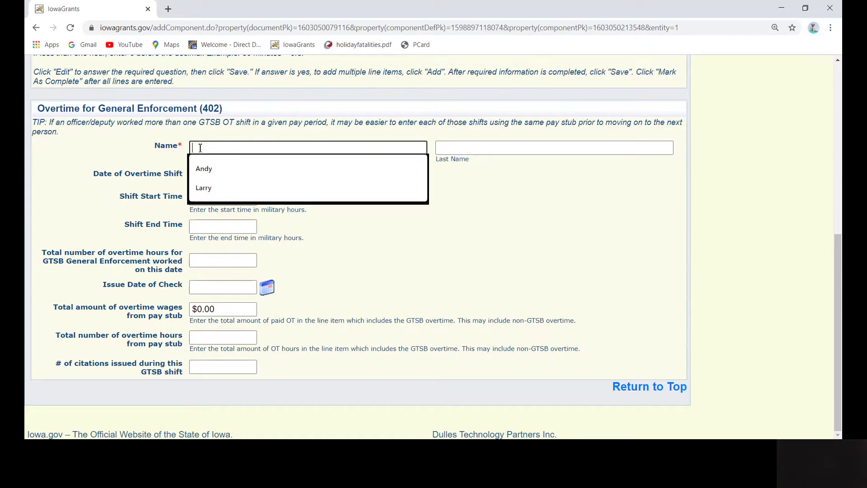
type("Andy")
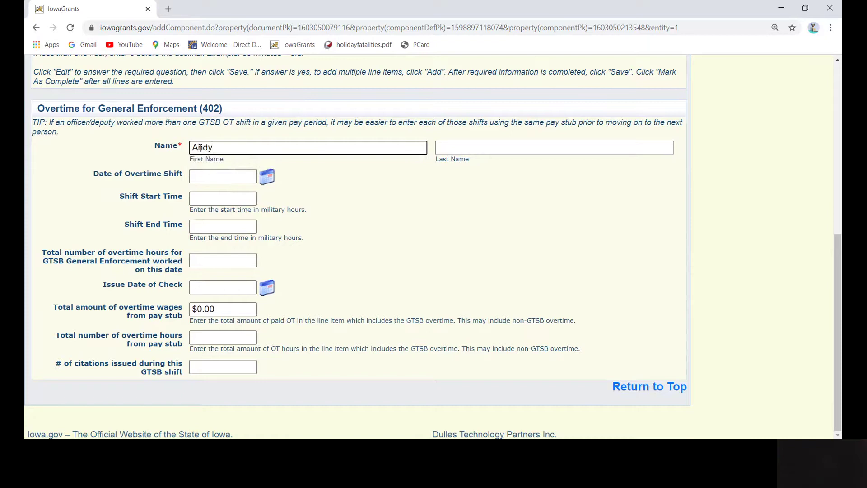
key("Tab")
type("Ta")
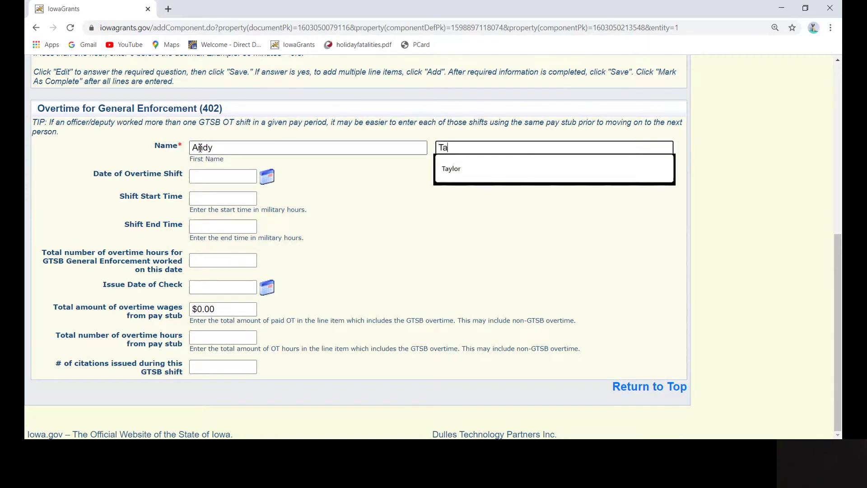
type("ylor")
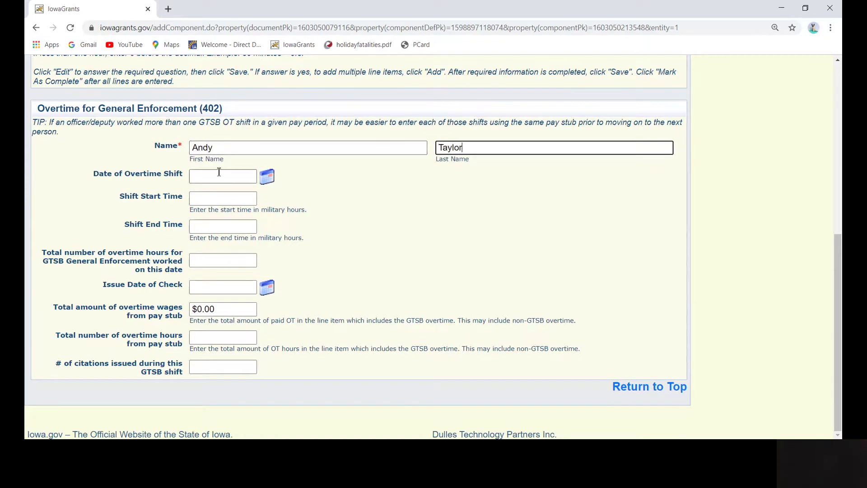
left_click(271, 180)
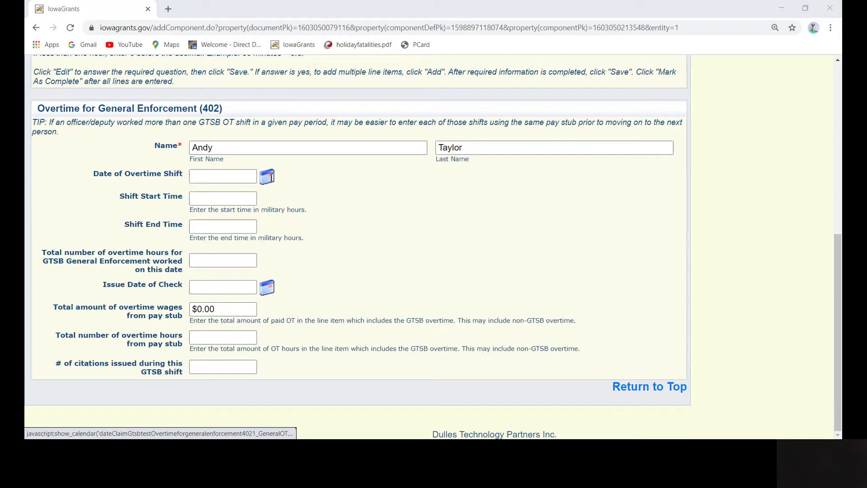
left_click(270, 205)
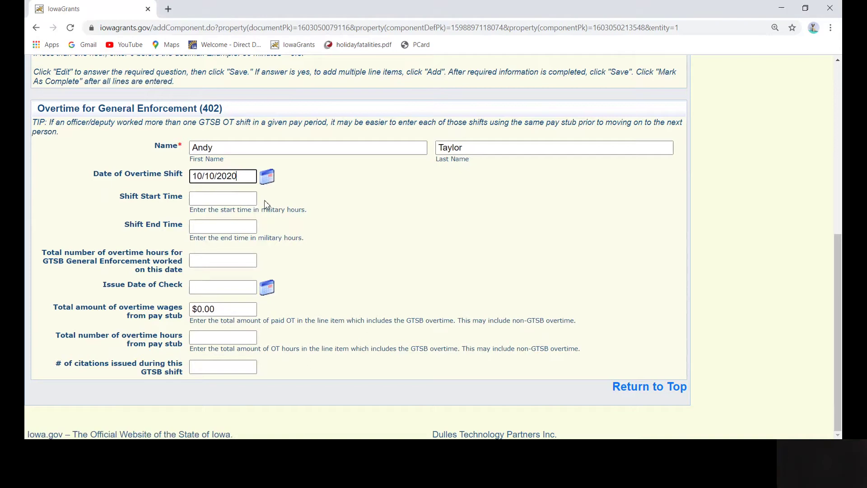
Step: Set the shift times to 0900–1500 with 6.0 overtime hours
left_click(204, 200)
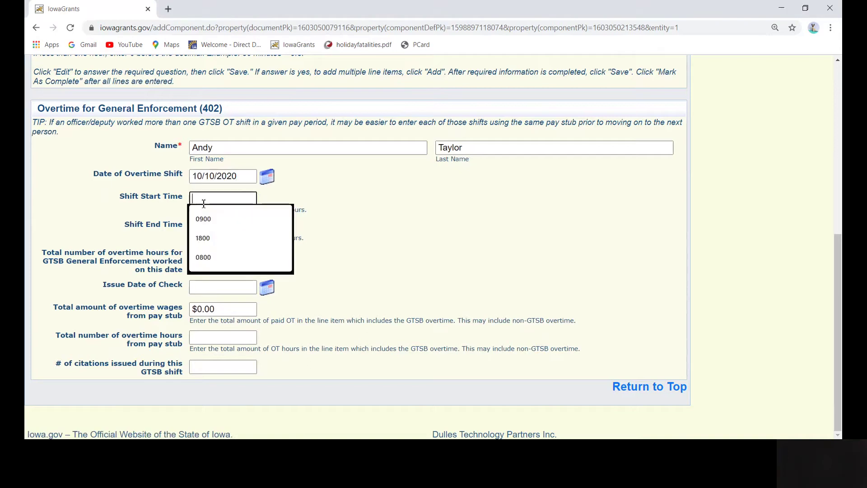
type("0900")
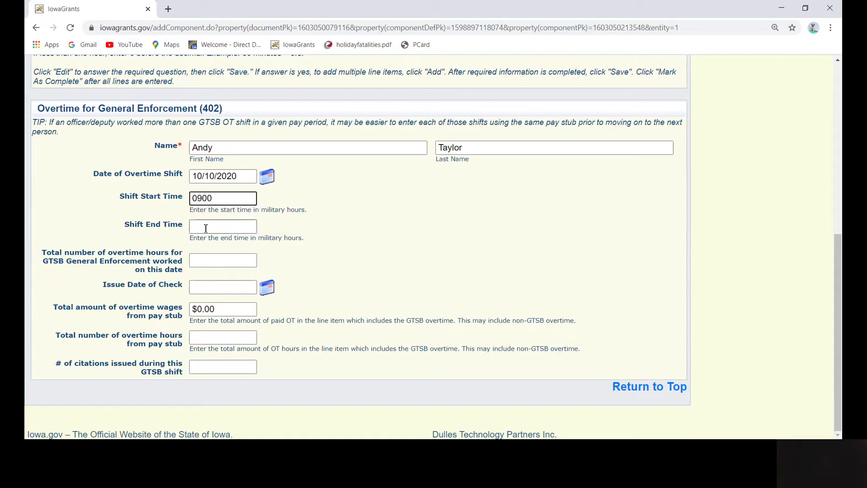
left_click(205, 229)
type("1500")
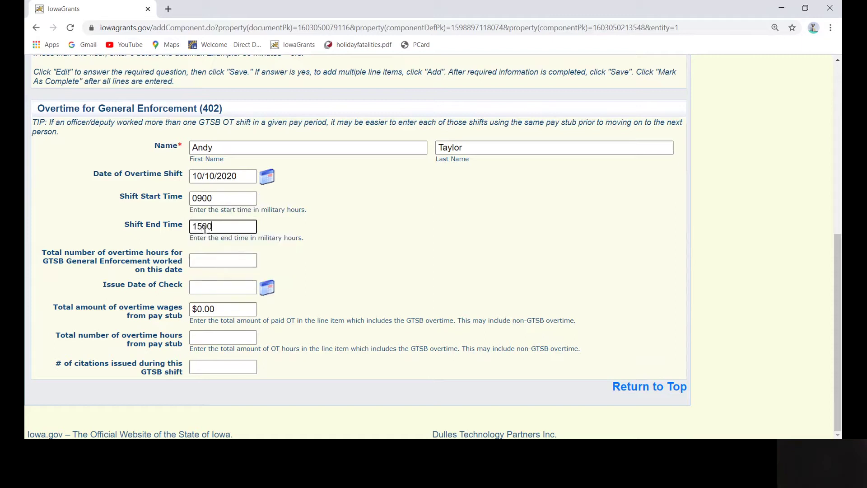
left_click(217, 260)
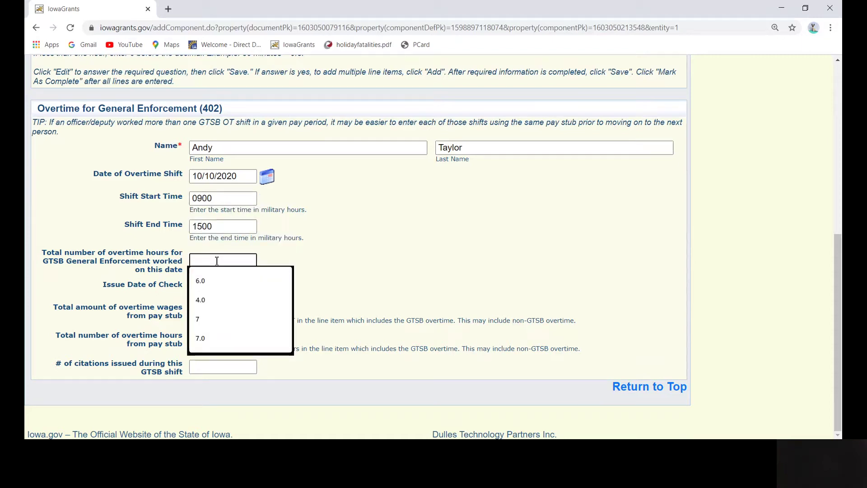
type("6.0")
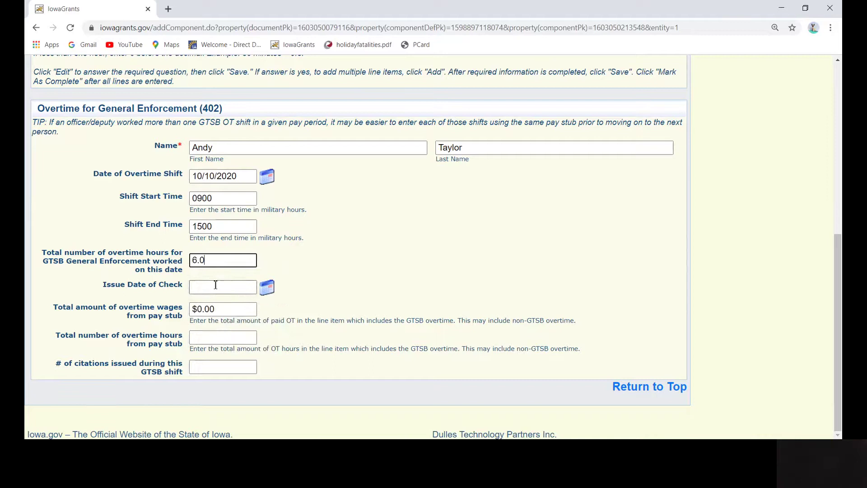
left_click(216, 286)
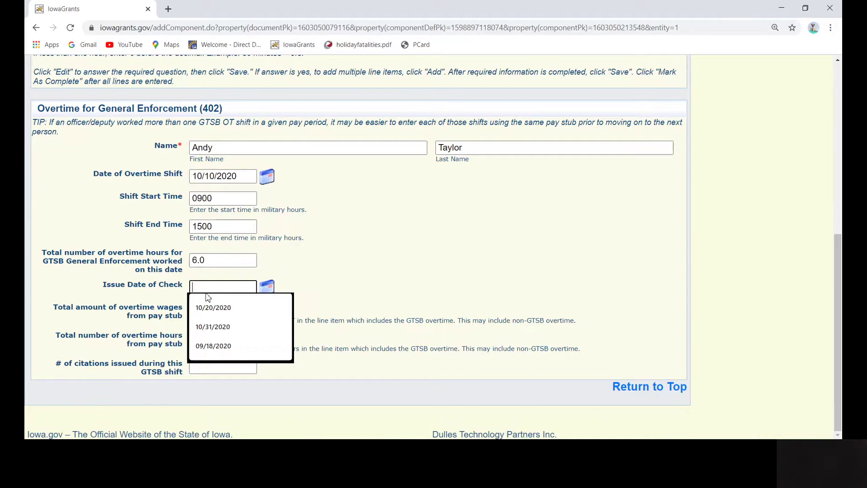
left_click(267, 288)
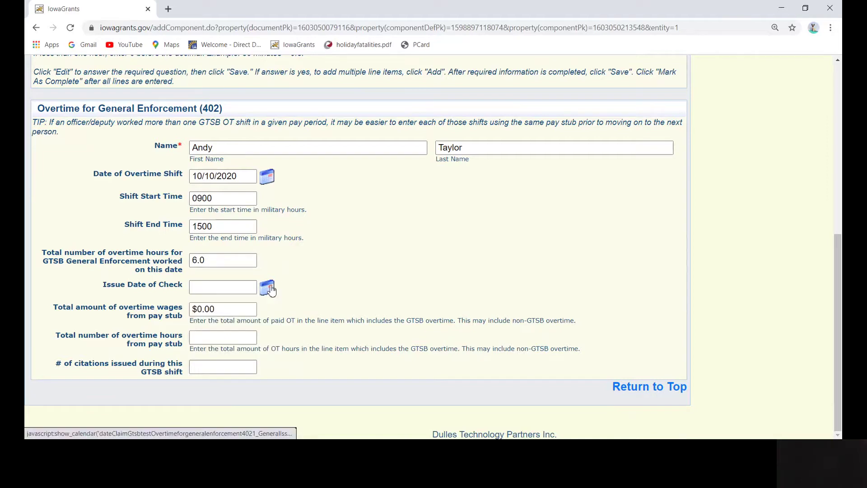
Step: Set check issue date 10/31/2020, $490.00 wages, 14 pay-stub hours and 12 citations
left_click(268, 240)
left_click(221, 309)
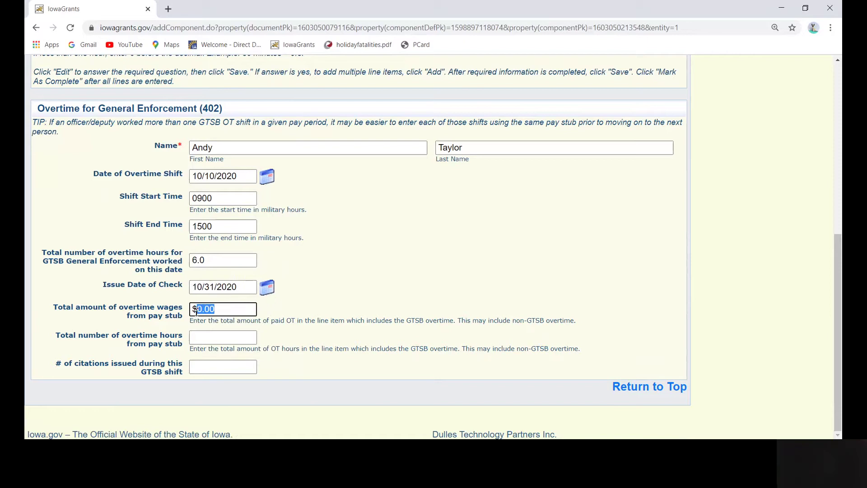
type("490.00")
left_click(204, 337)
type("14")
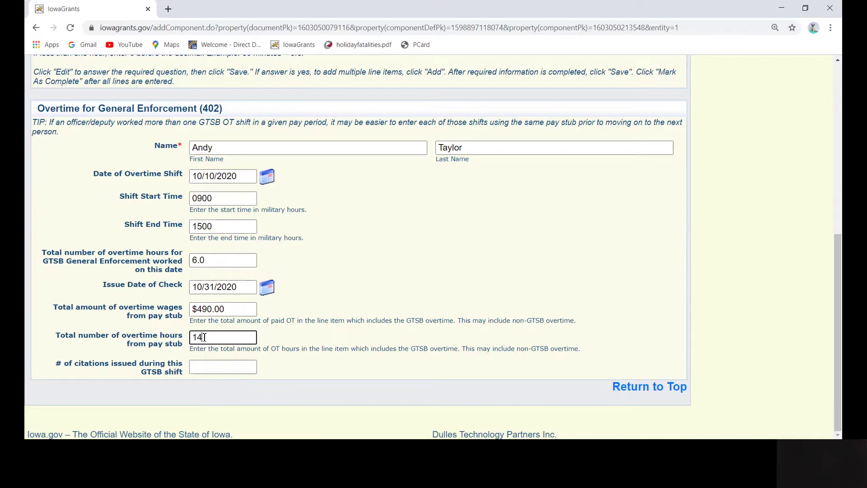
left_click(192, 369)
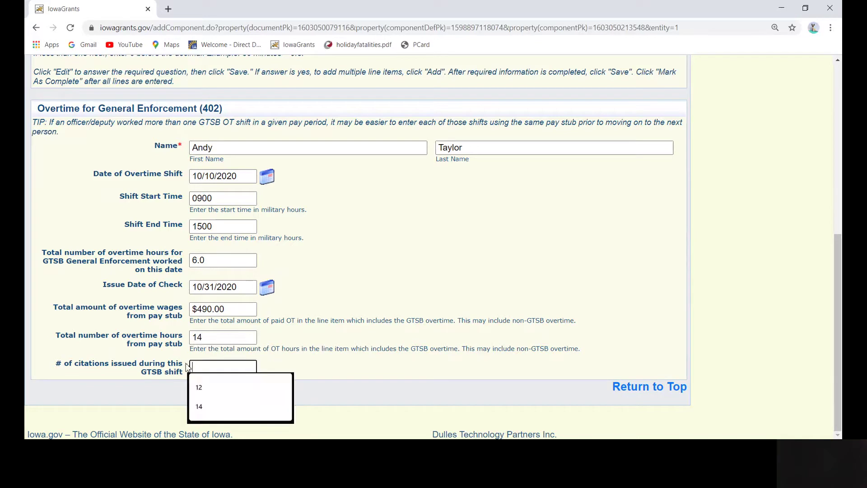
type("12")
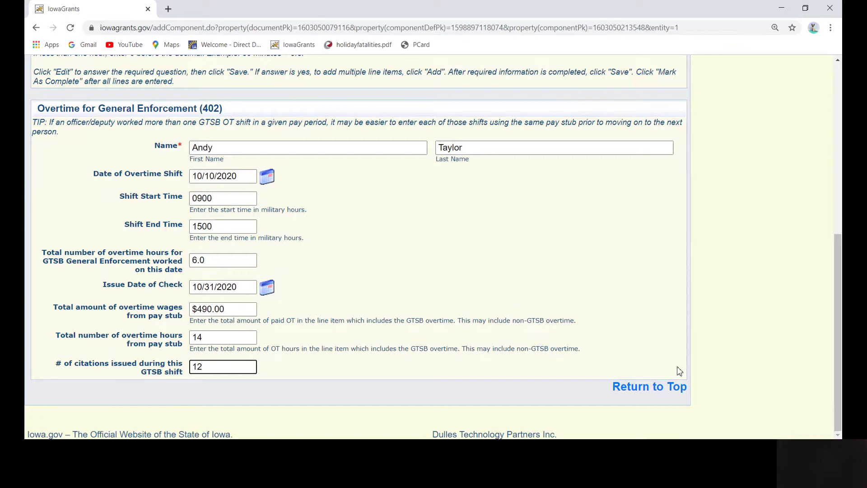
left_click(663, 389)
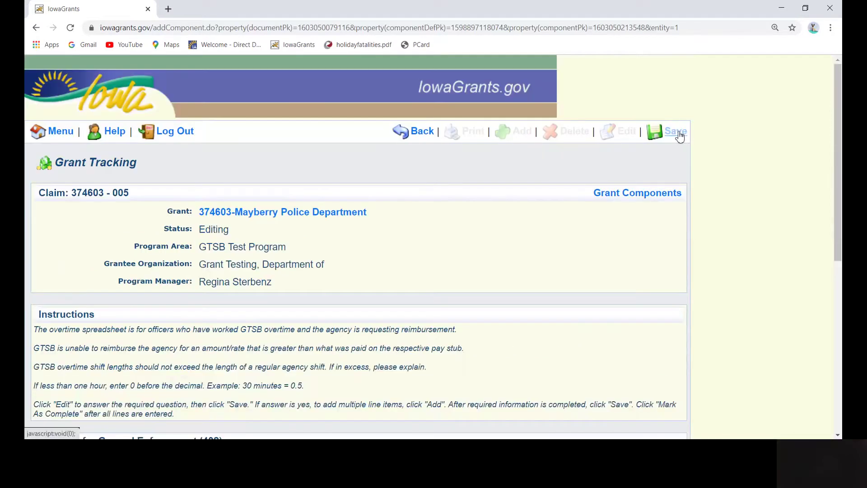
Step: Save the shift and confirm it in the General Enforcement table at $210.00
left_click(676, 132)
scroll(633, 259, "down", 6)
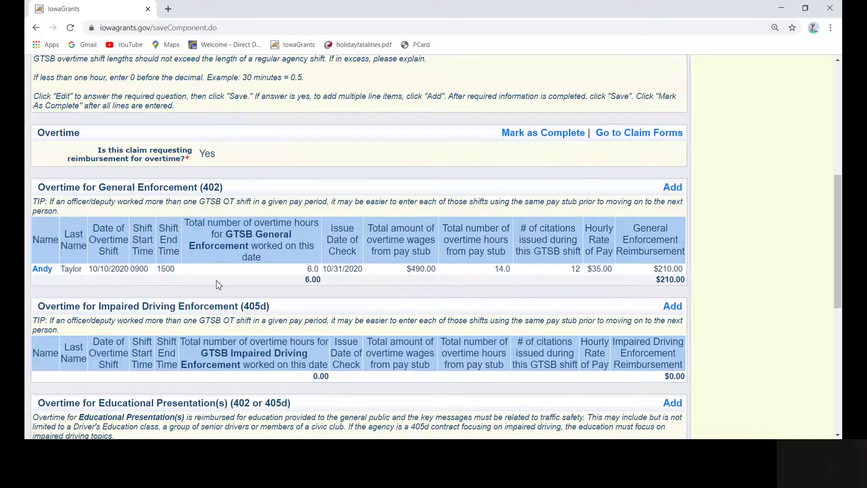
Step: Add a second General Enforcement shift for the same officer: 10/17/2020, 1800–0100, 7.0 hours
left_click(669, 191)
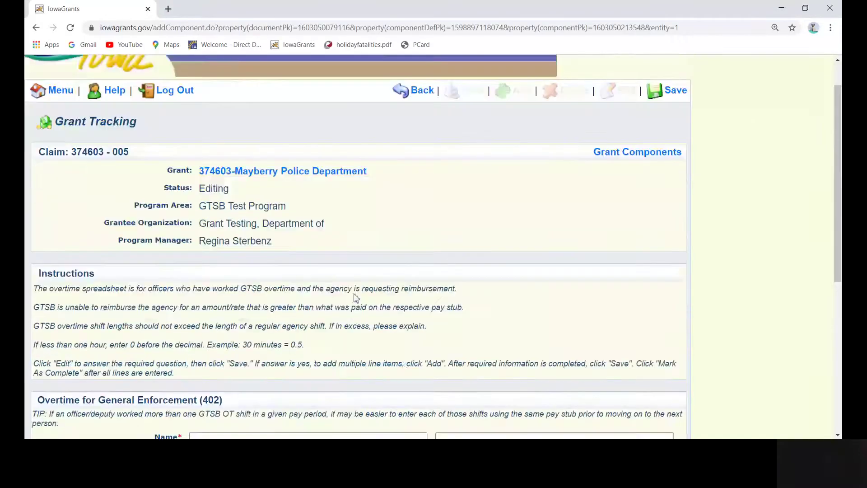
scroll(356, 298, "down", 3)
left_click(210, 267)
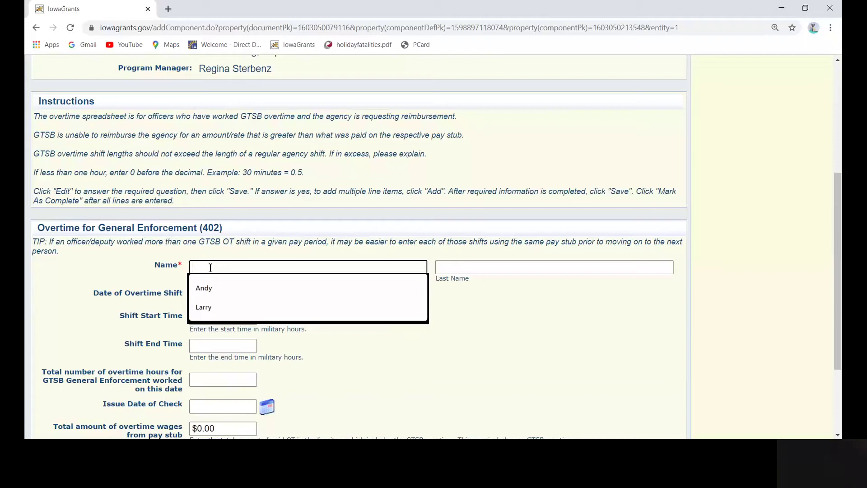
type("Andy")
key("Tab")
type("T")
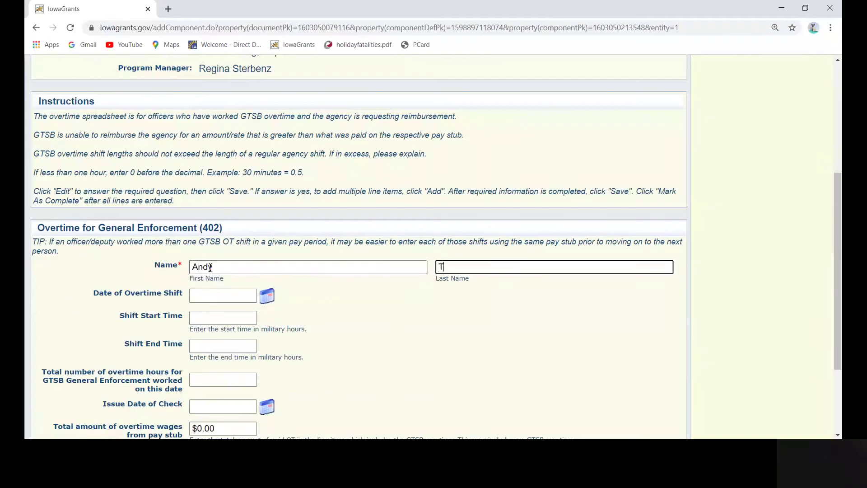
type("aylor")
left_click(267, 296)
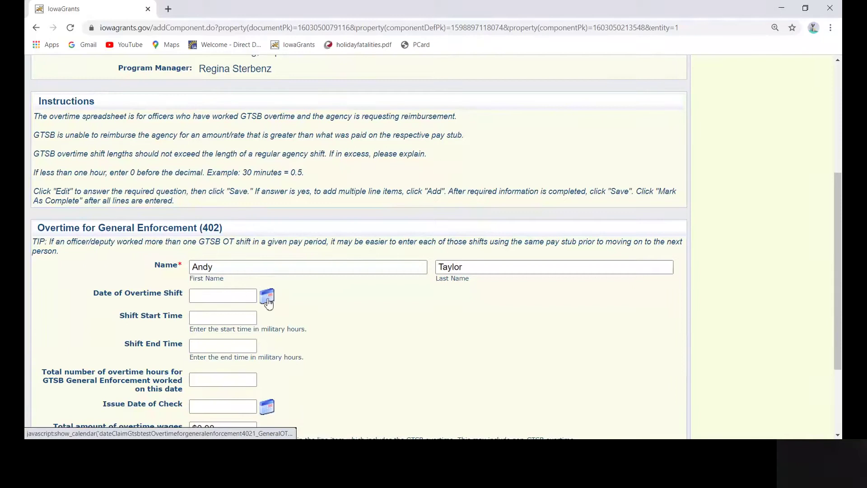
left_click(206, 316)
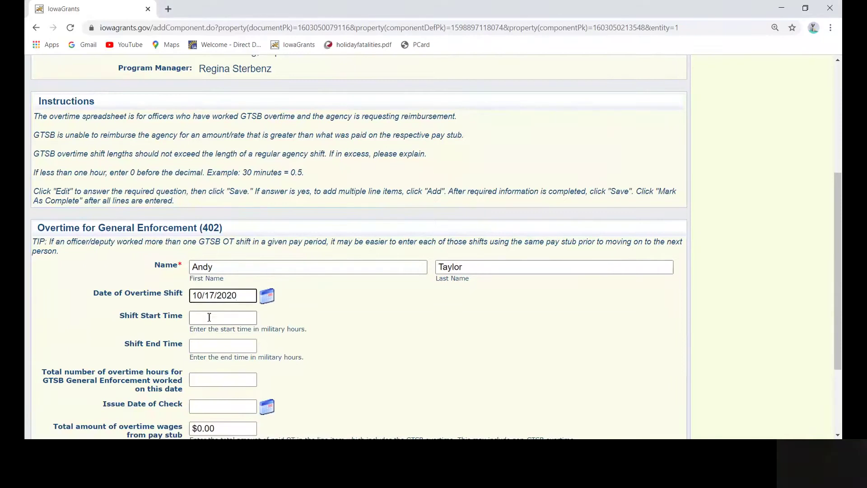
type("1800")
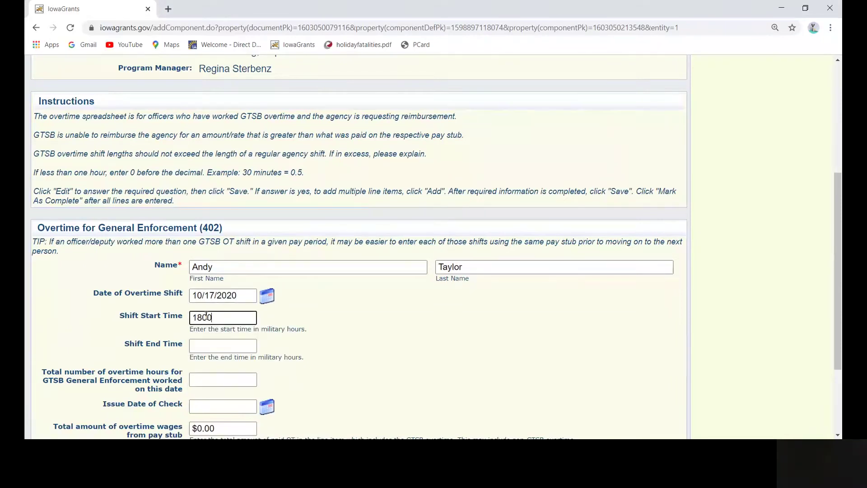
left_click(209, 347)
type("010")
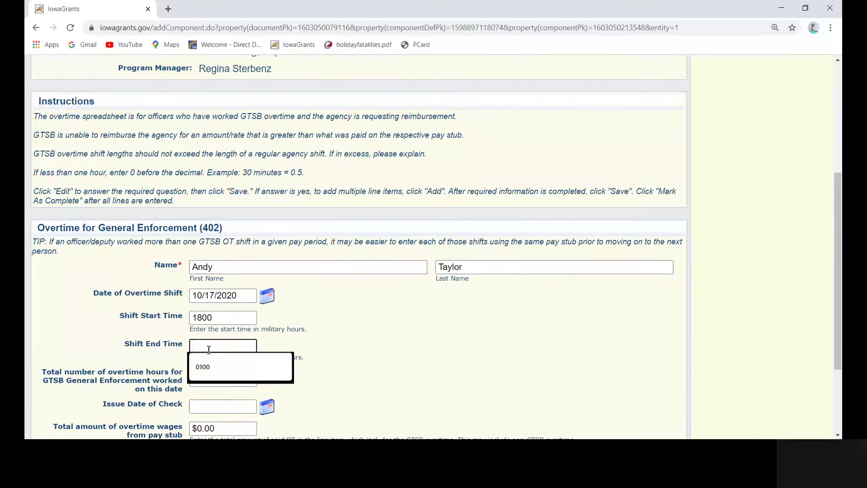
type("0")
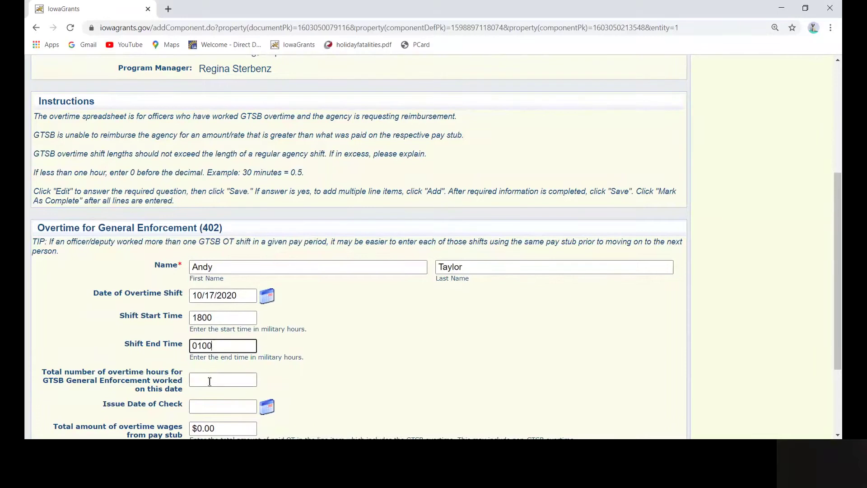
left_click(208, 384)
type("7.0")
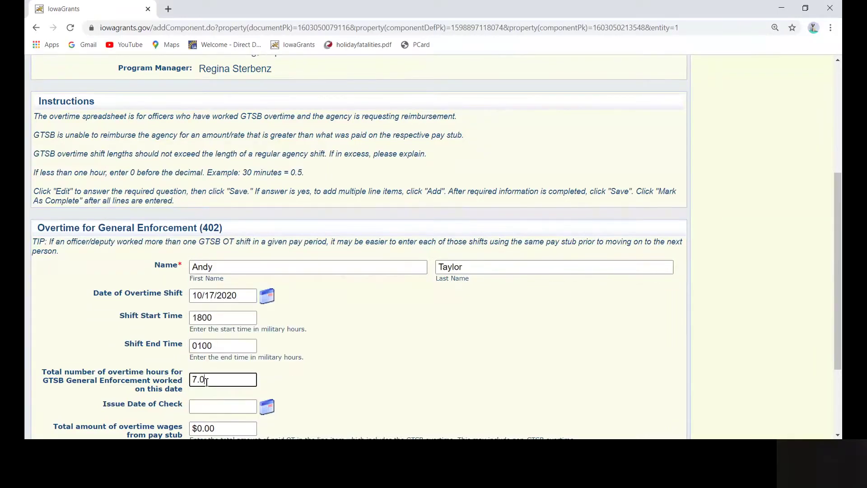
Step: Set check date 10/31/2020, $490.00 wages, 14 pay-stub hours and 14 citations
left_click(267, 406)
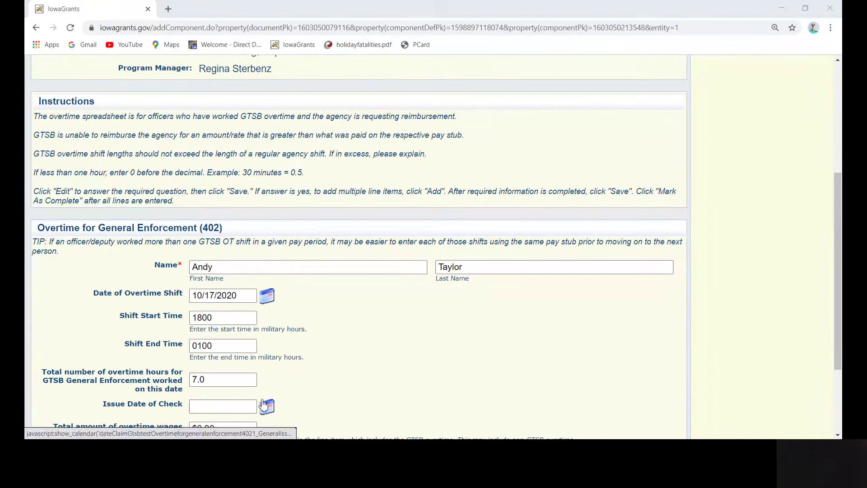
scroll(269, 244, "down", 3)
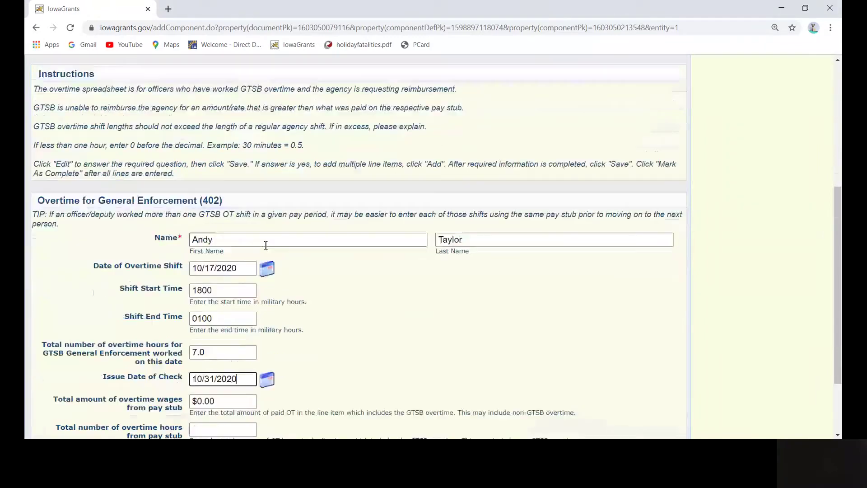
left_click_drag(216, 322, 196, 316)
type("490.00")
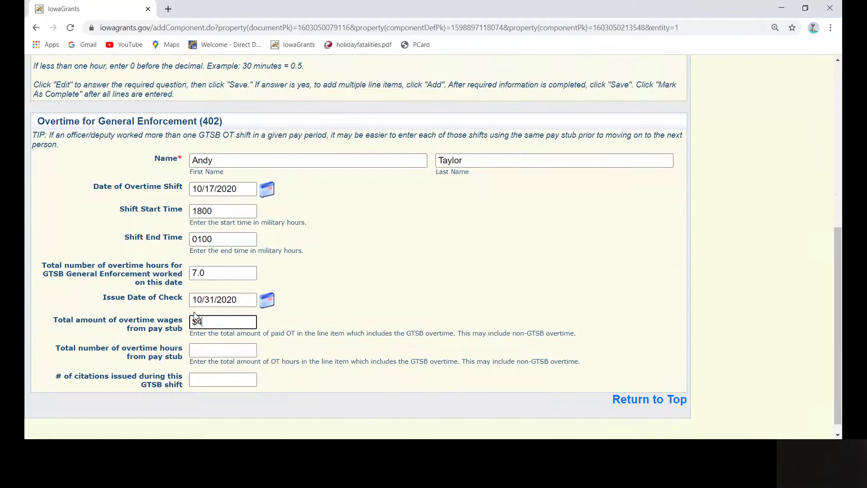
left_click(210, 349)
left_click(214, 368)
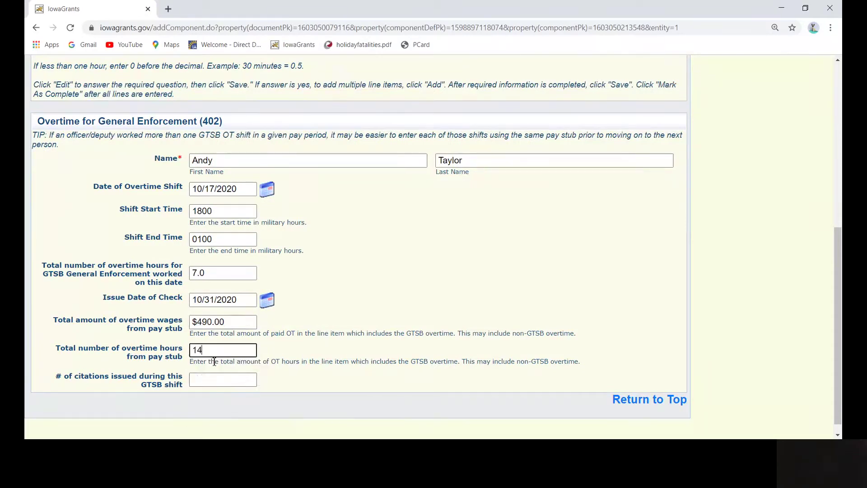
left_click(195, 378)
type("14")
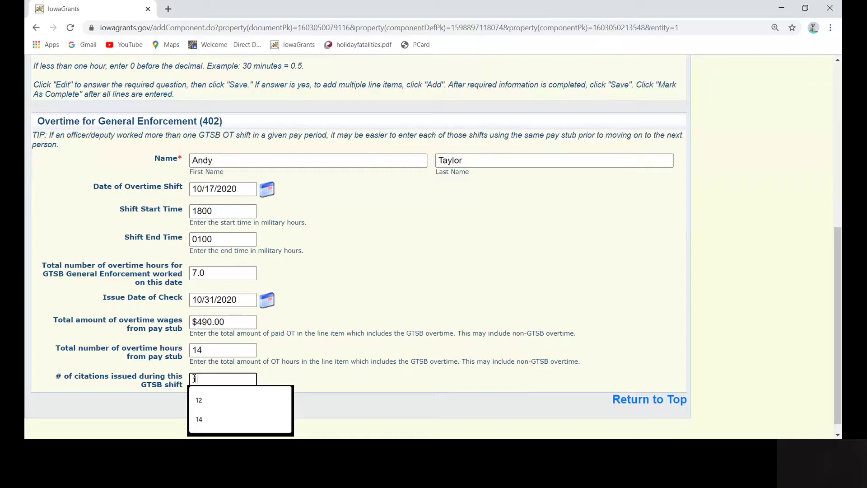
left_click(640, 402)
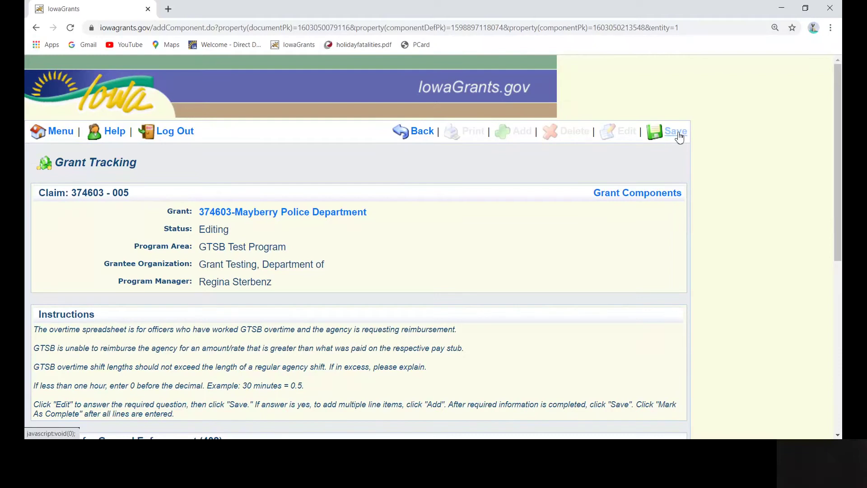
Step: Save the second shift and check the table totals of 13.00 hours and $455.00
left_click(677, 132)
scroll(658, 161, "down", 7)
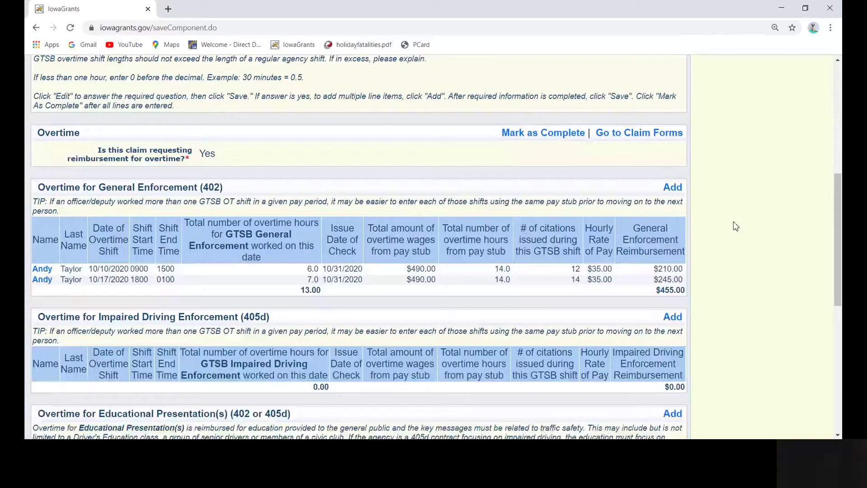
scroll(736, 226, "down", 1)
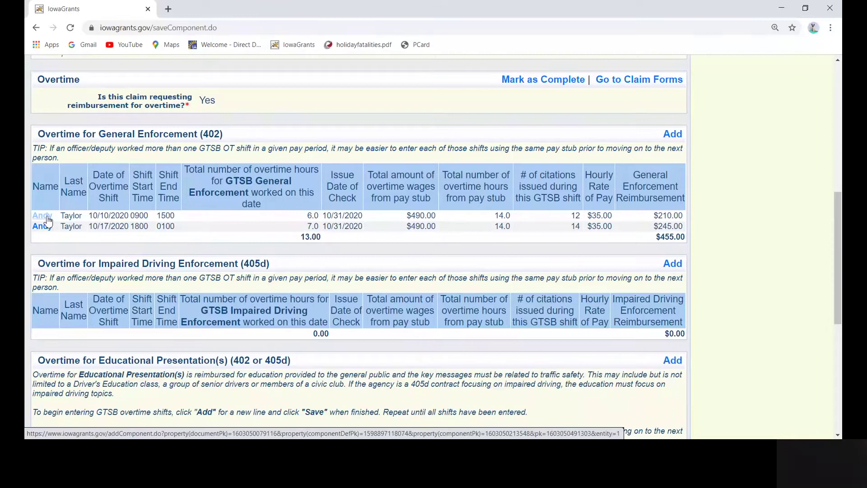
Step: Open the 10/10/2020 shift, save it again, and move to the Educational Presentation(s) section
left_click(45, 216)
scroll(586, 235, "down", 2)
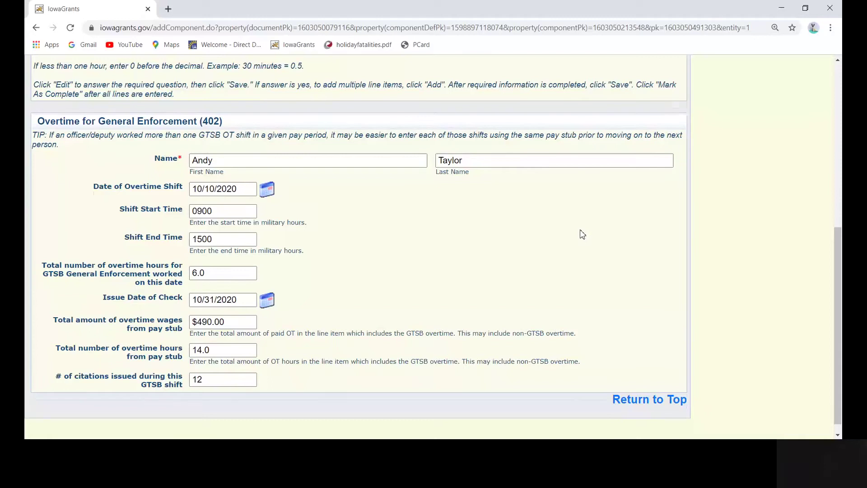
scroll(581, 235, "up", 4)
scroll(581, 235, "up", 5)
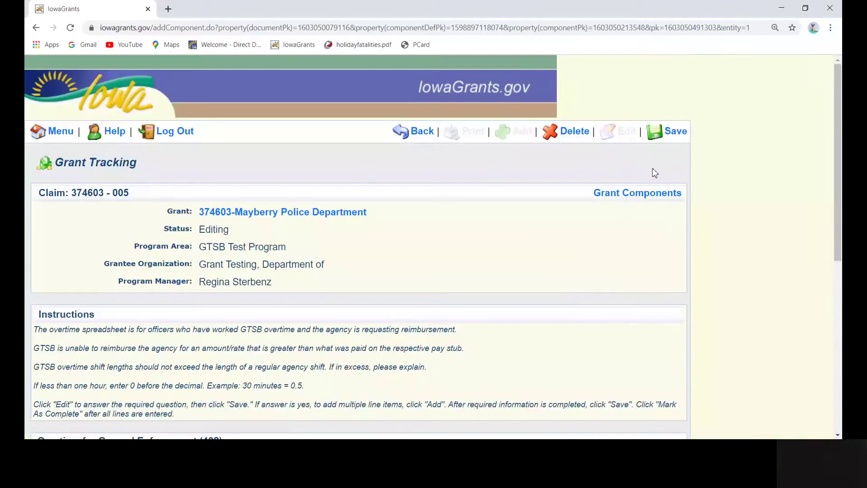
left_click(668, 137)
scroll(434, 273, "down", 5)
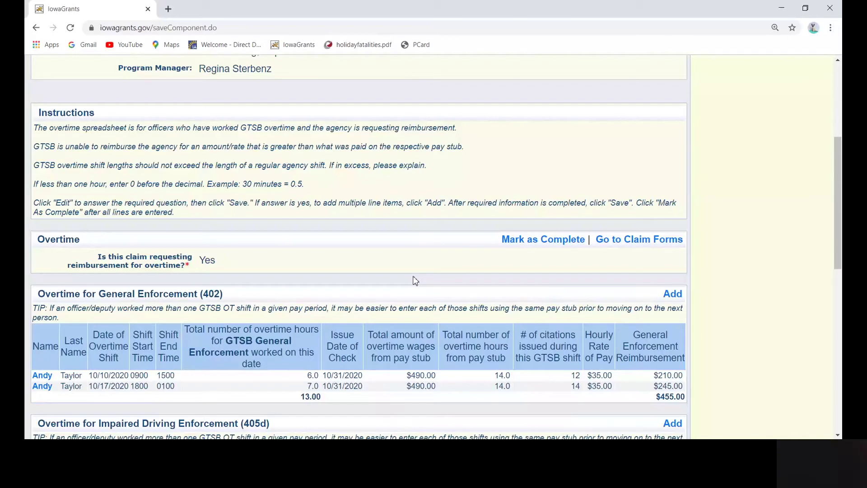
scroll(416, 279, "down", 7)
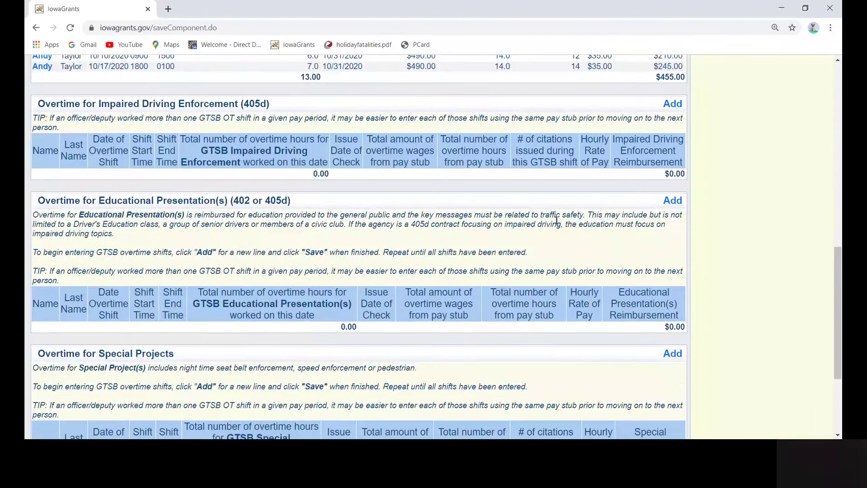
Step: Add an Educational Presentation shift for the second officer: 10/30/2020, 1000–1200, 2.0 hours
left_click(674, 202)
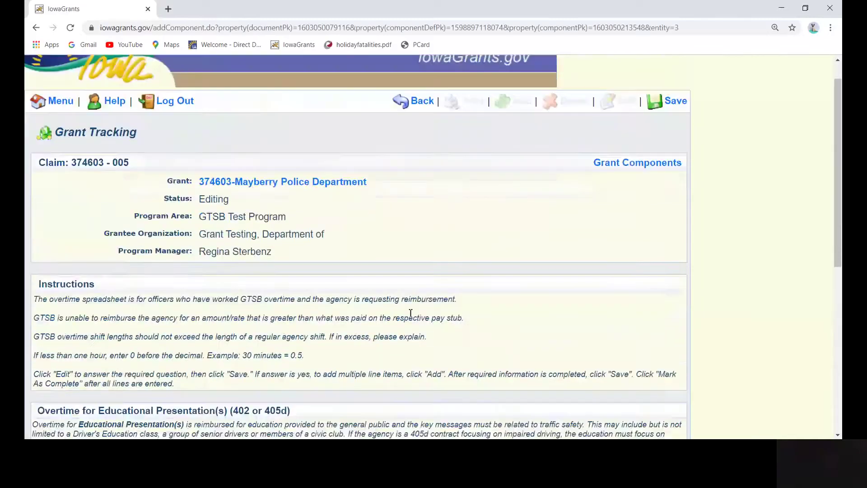
left_click(220, 217)
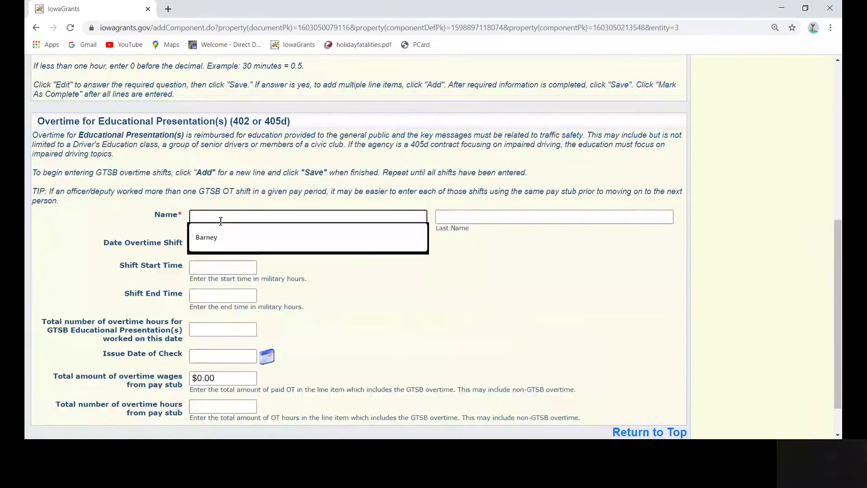
type("Barney")
key("Tab")
type("F")
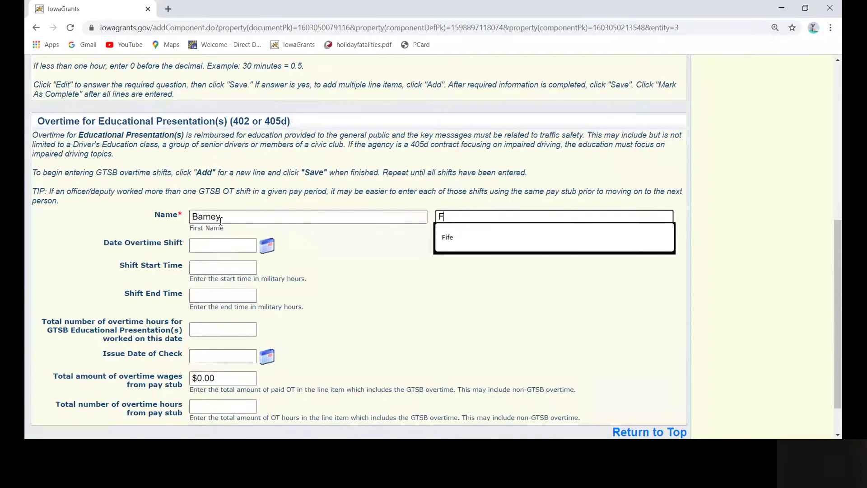
type("ife")
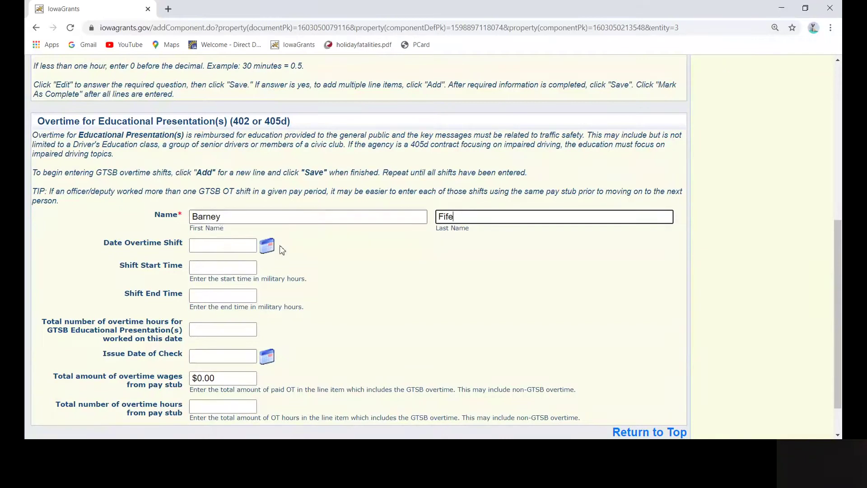
left_click(267, 246)
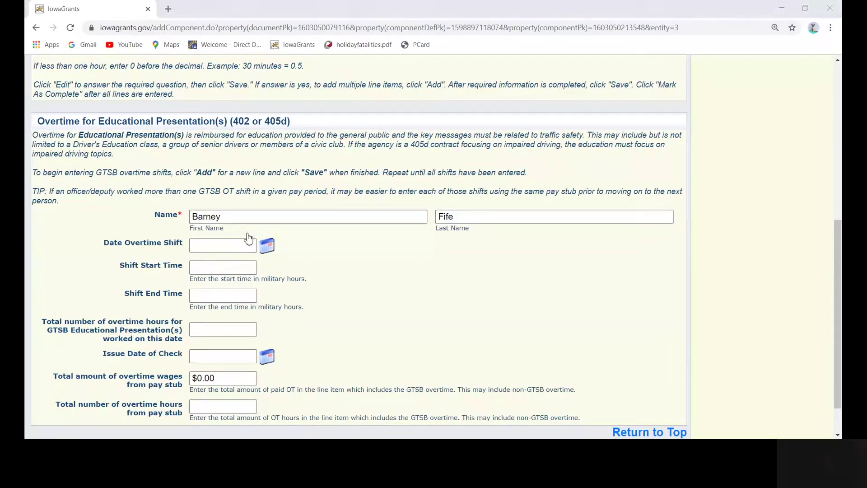
left_click(193, 263)
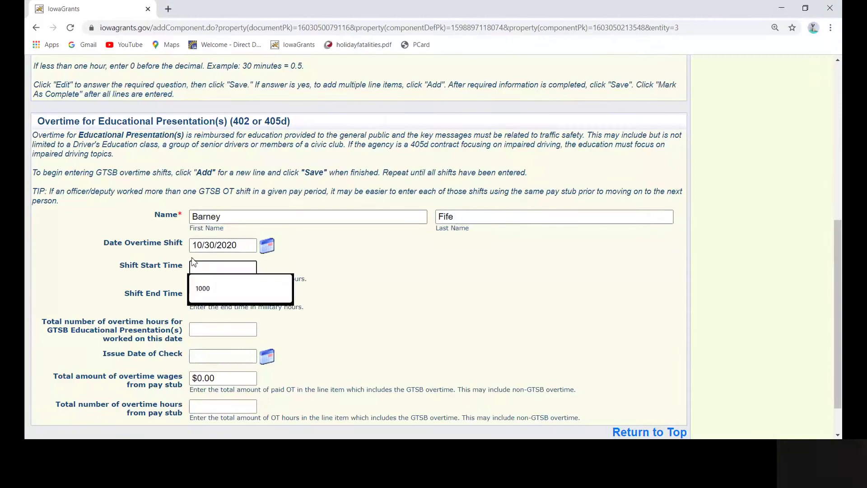
type("1000")
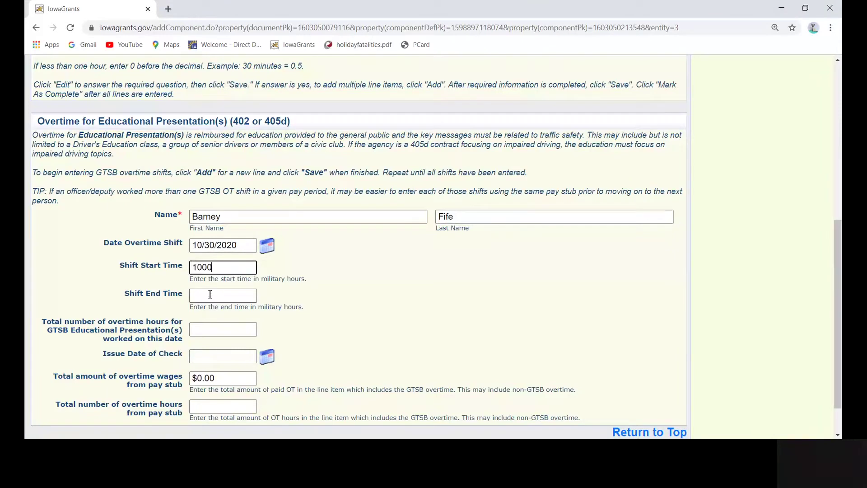
left_click(211, 294)
type("1200")
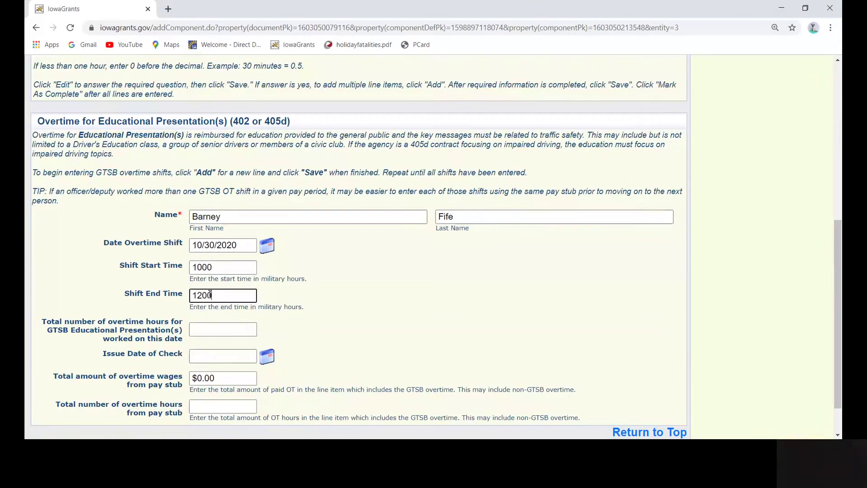
left_click(217, 327)
type("2")
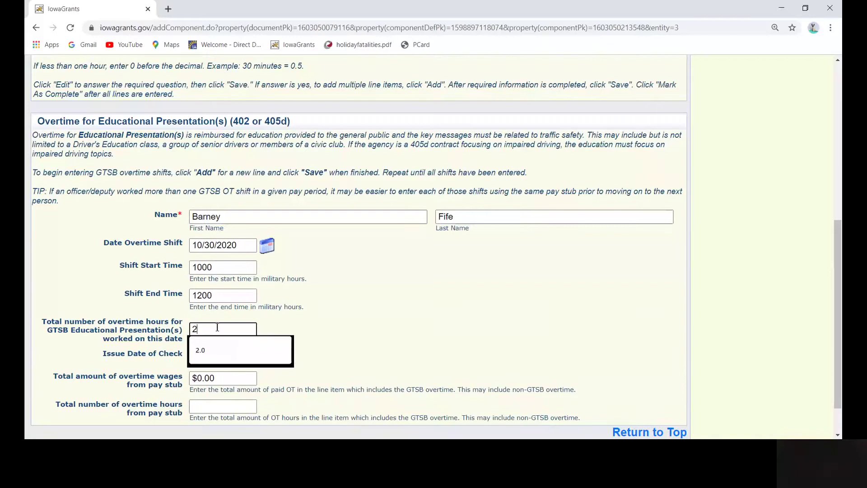
type(".0")
Step: Set check date 10/31/2020, $150.80 wages and 5.0 pay-stub hours
left_click(267, 356)
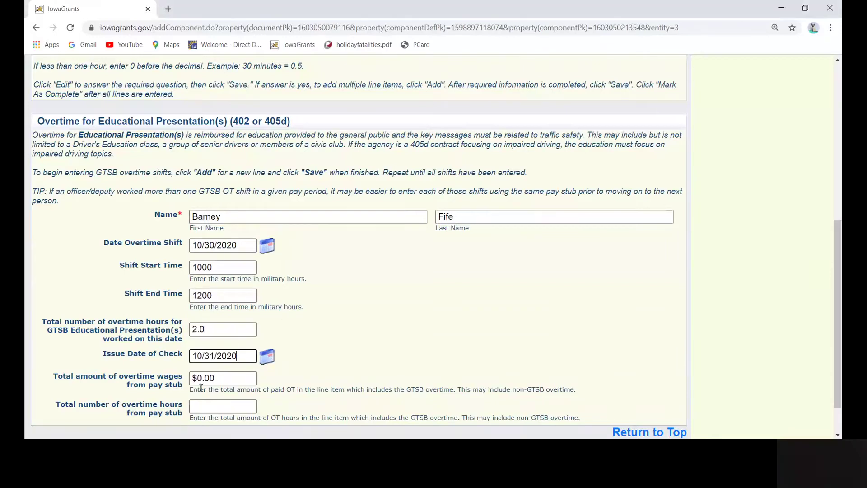
left_click_drag(220, 379, 189, 378)
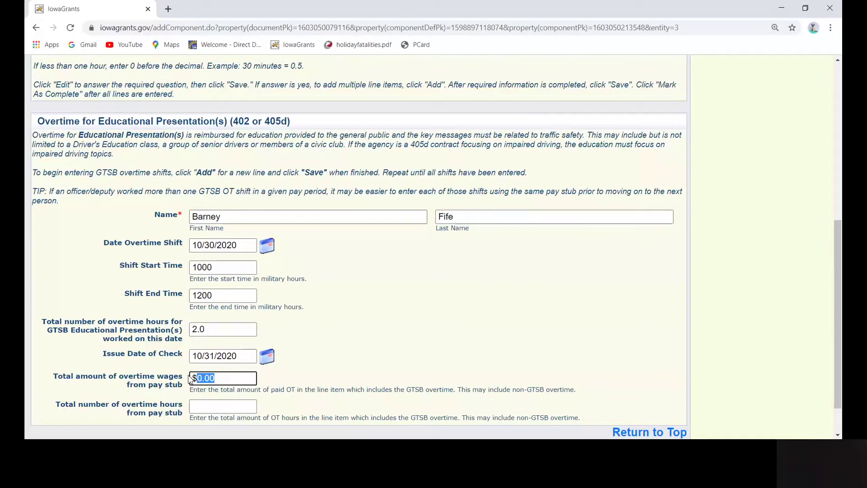
type("150.80")
left_click(194, 405)
type("5.0")
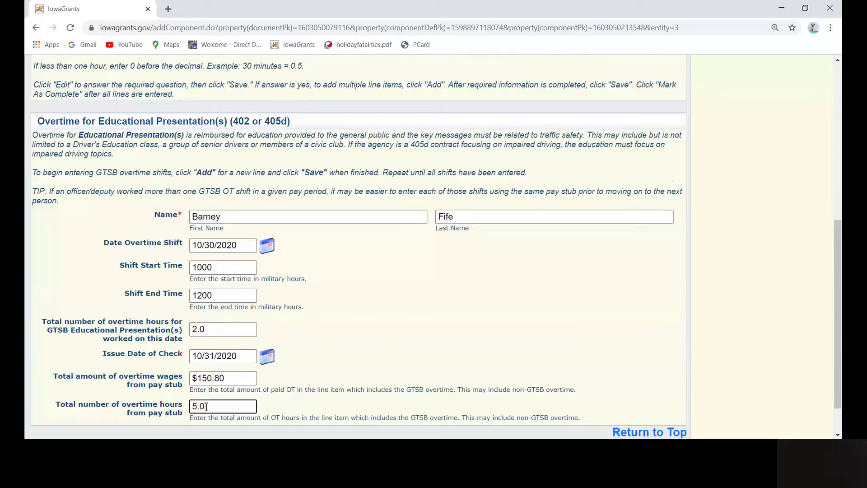
scroll(208, 402, "down", 2)
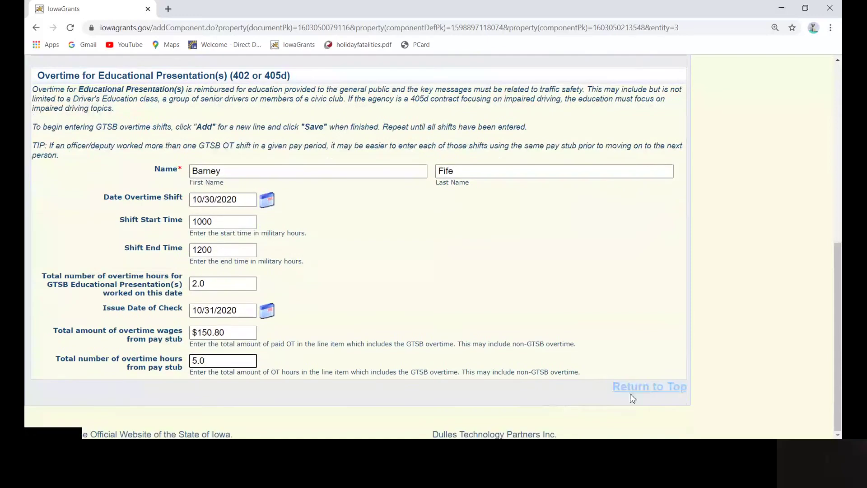
Step: Save the Barney Fife Educational Presentation shift and confirm its $60.32 reimbursement for 2.00 hours
left_click(645, 396)
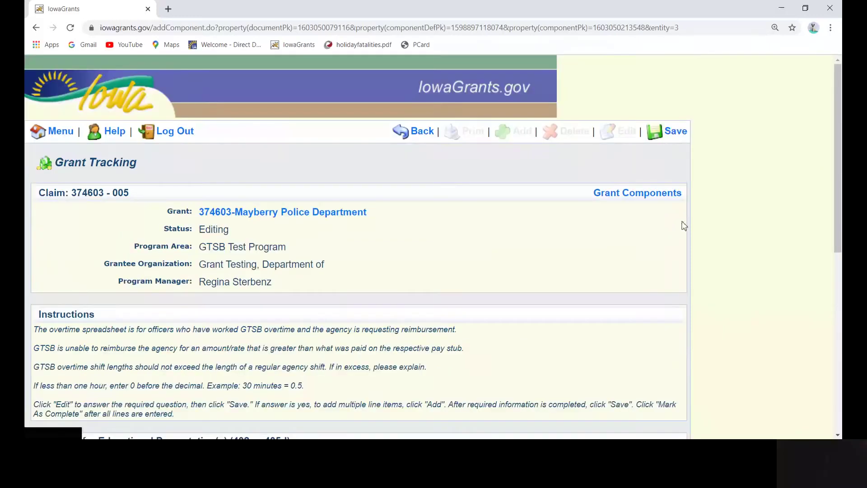
left_click(681, 136)
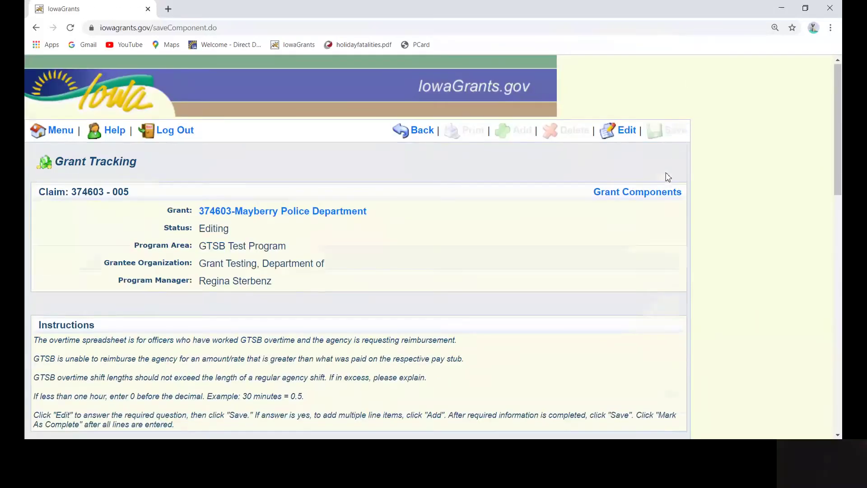
scroll(666, 172, "down", 3)
scroll(752, 176, "down", 6)
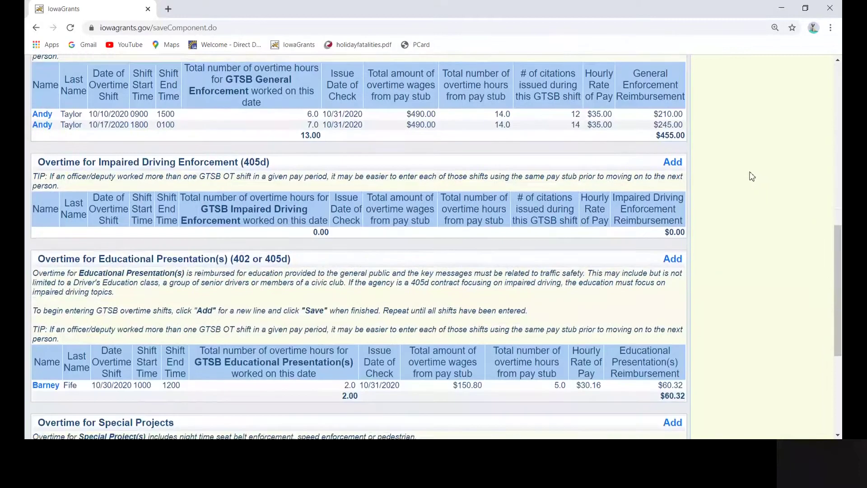
scroll(749, 173, "down", 1)
scroll(745, 172, "up", 1)
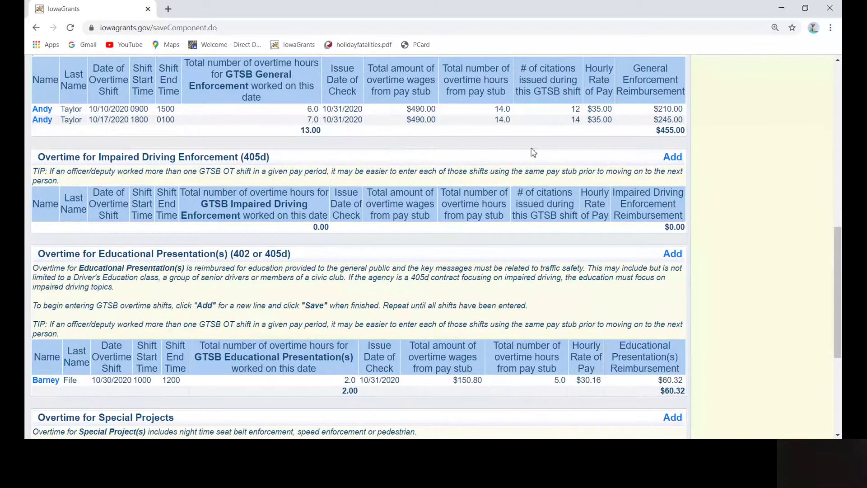
scroll(406, 271, "down", 1)
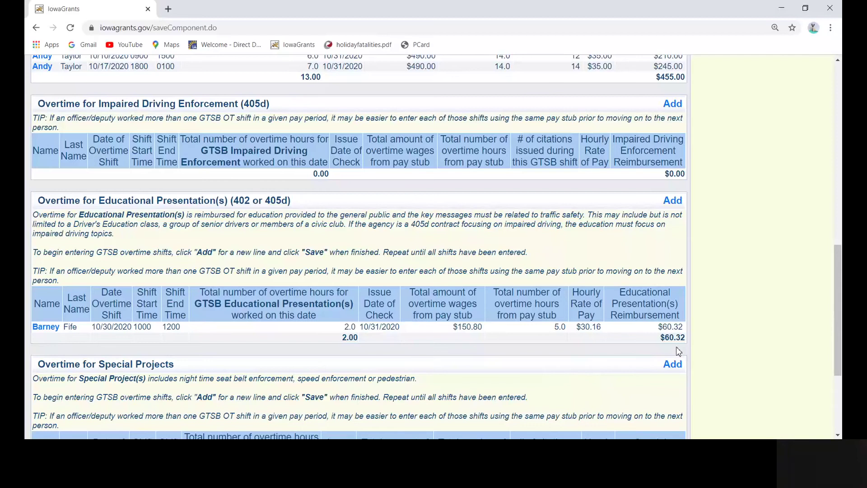
Step: Mark the Overtime component as complete from the Overtime section
scroll(669, 344, "up", 7)
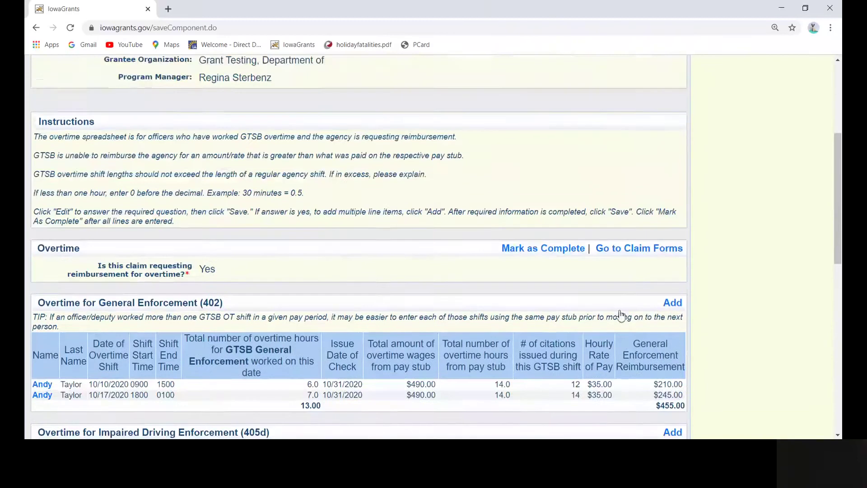
scroll(588, 361, "up", 4)
scroll(565, 428, "down", 1)
left_click(558, 401)
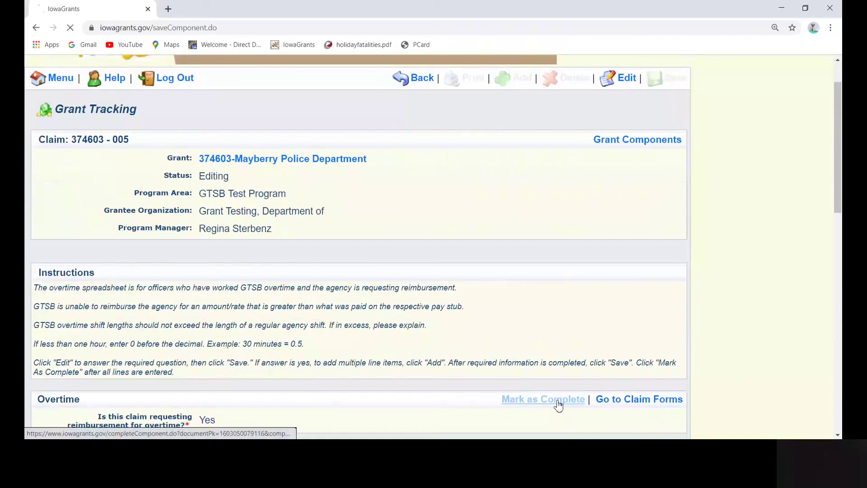